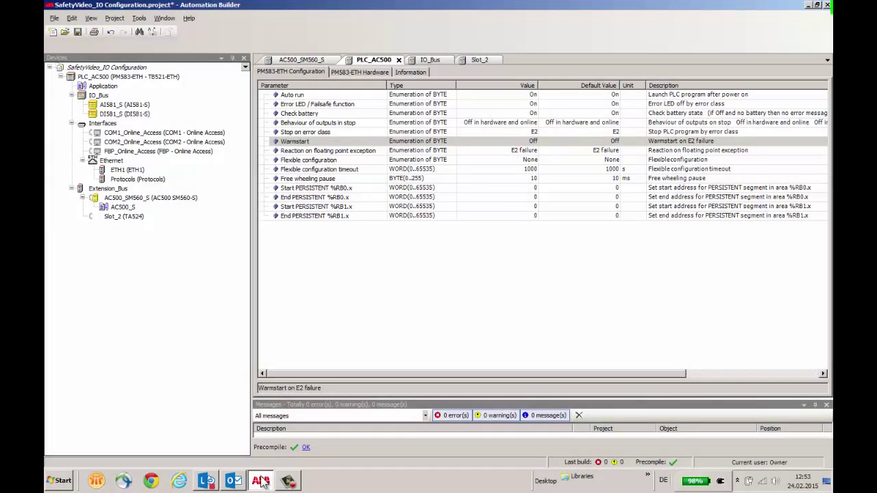
# - Open DI581_S's Safety I/O Mapping and expand Safety inputs to show digital inputs I0–I15
pyautogui.click(119, 106)
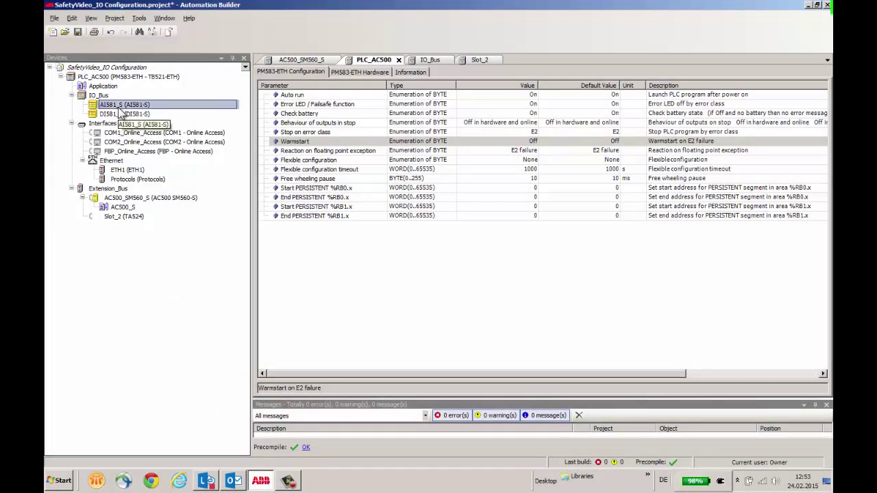
pyautogui.click(118, 113)
pyautogui.doubleClick(118, 114)
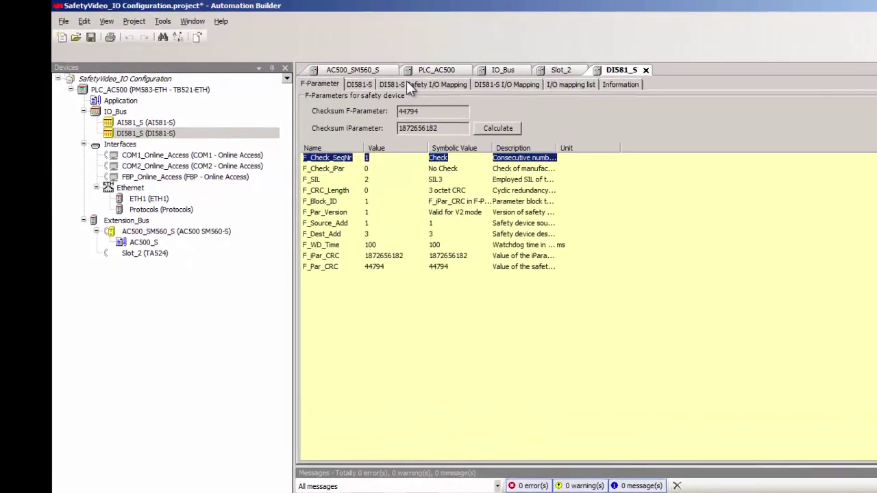
pyautogui.click(348, 72)
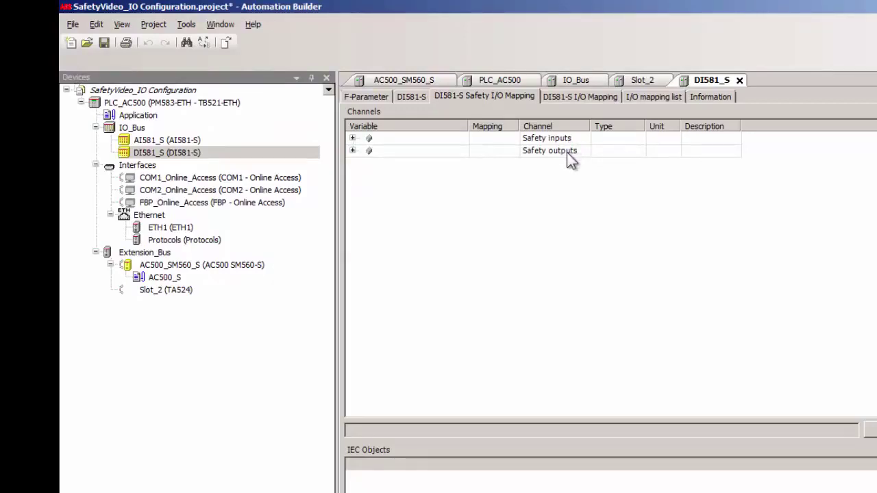
pyautogui.click(352, 137)
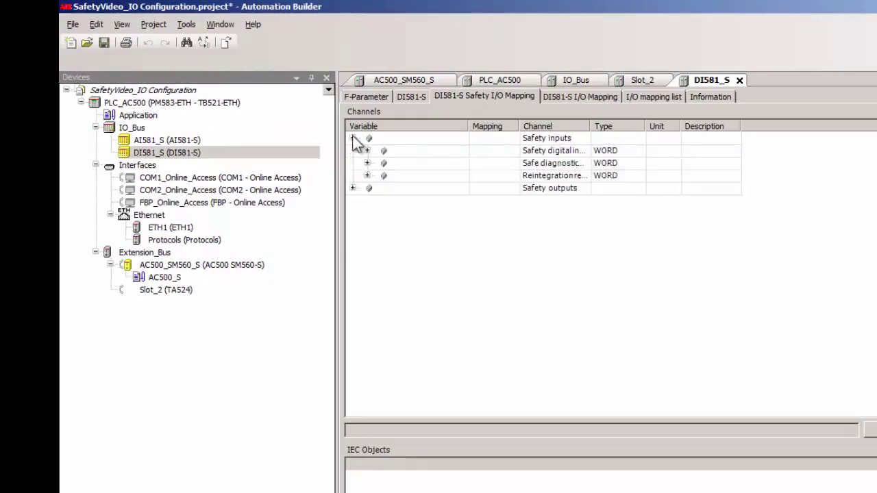
pyautogui.doubleClick(587, 125)
pyautogui.click(366, 150)
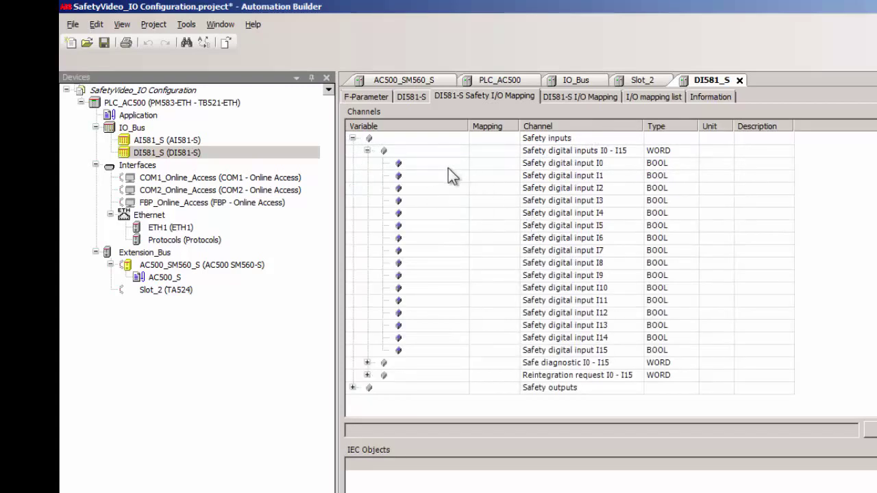
# - Name safety digital inputs I0 and I1 IS_Channel1 and IS_Channel2
pyautogui.click(475, 167)
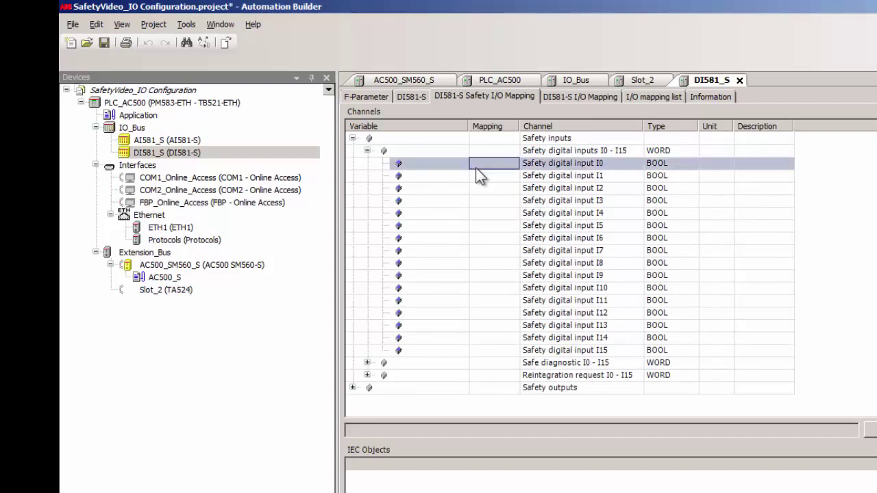
pyautogui.click(439, 176)
pyautogui.click(441, 189)
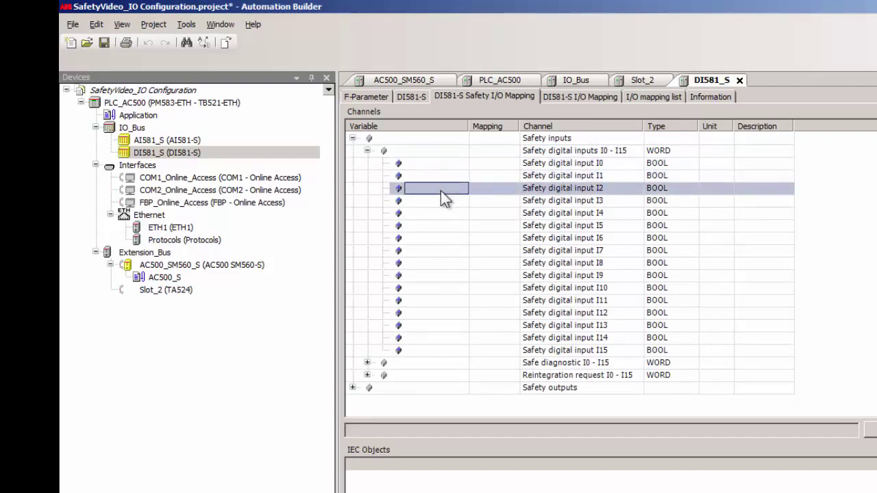
pyautogui.doubleClick(423, 162)
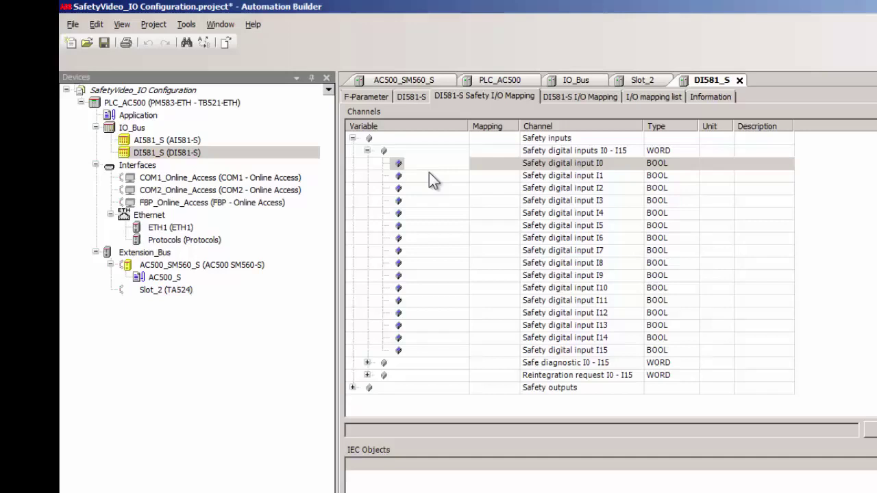
pyautogui.write('IS_Channel1')
pyautogui.doubleClick(439, 176)
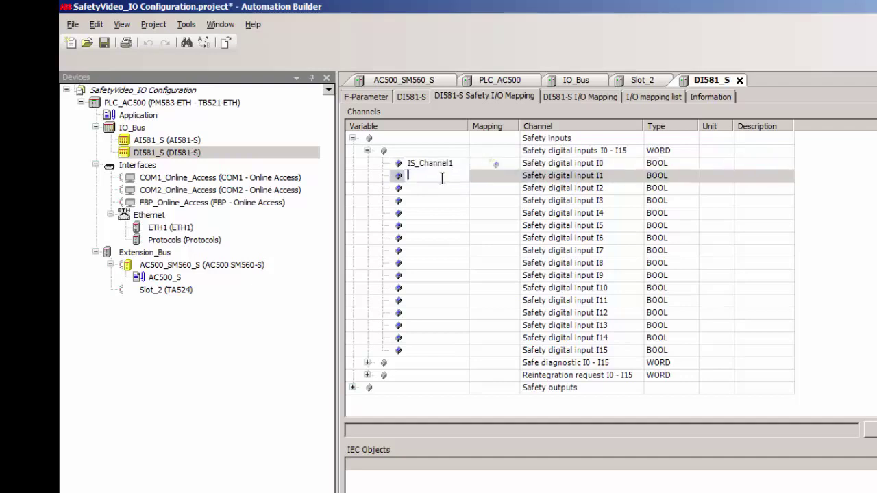
pyautogui.write('IS_Channel1')
pyautogui.press('BackSpace')
pyautogui.write('2')
pyautogui.click(449, 215)
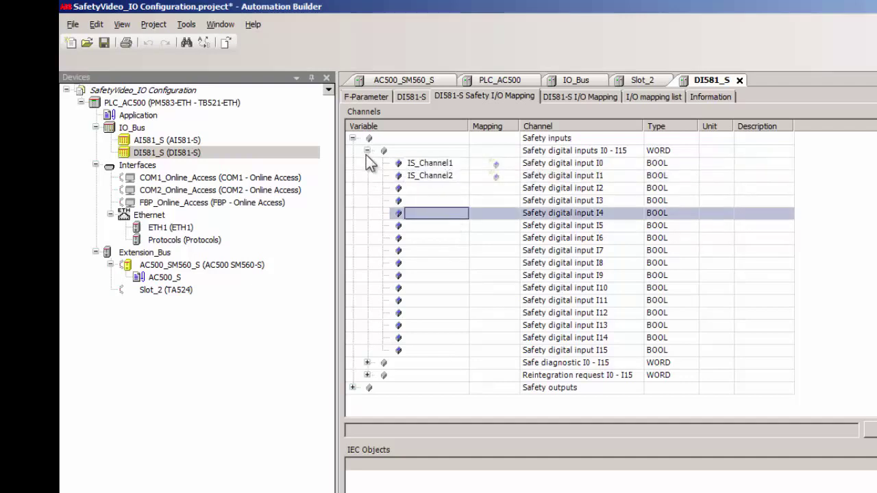
# - Name safe diagnostic inputs I0 and I1 IS_SafeDiag1 and IS_SafeDiag2
pyautogui.click(367, 152)
pyautogui.click(368, 163)
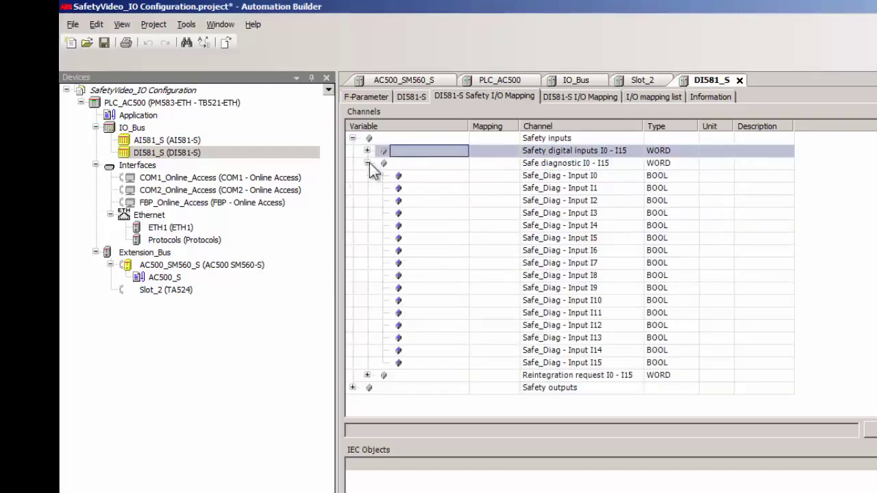
pyautogui.click(439, 179)
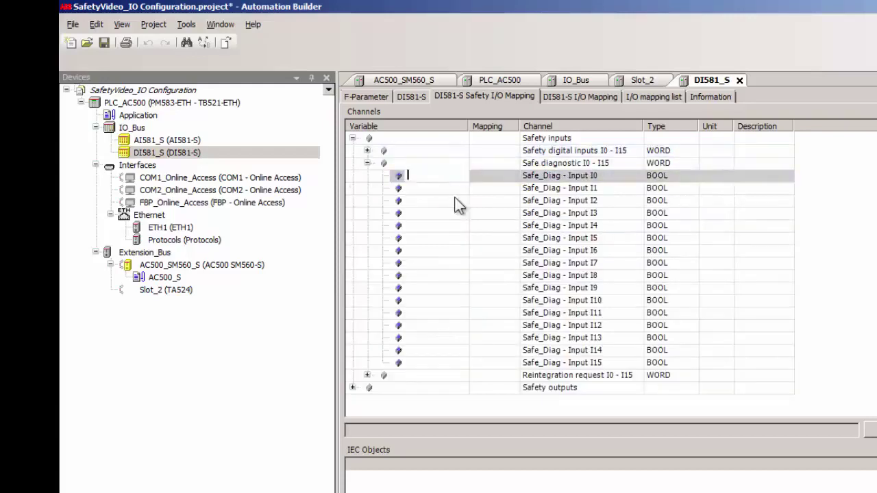
pyautogui.write('IS_SafeDiag1')
pyautogui.doubleClick(448, 187)
pyautogui.write('IS_SafeDiag1')
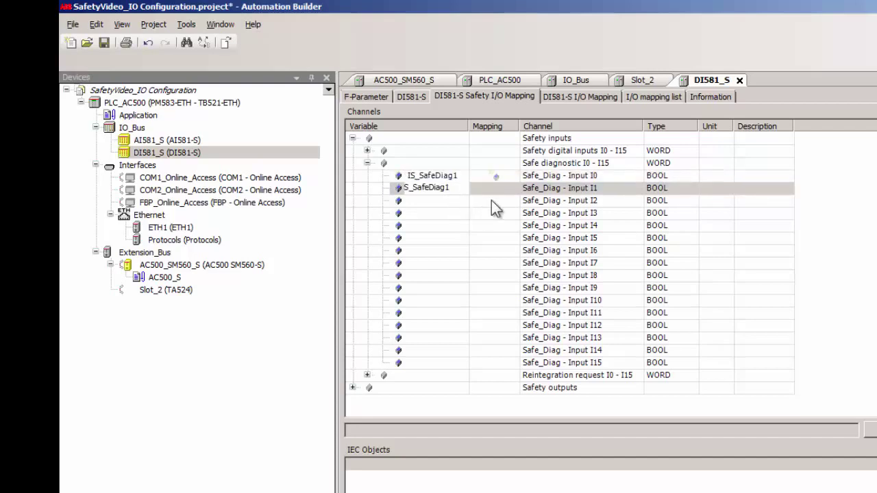
pyautogui.press('BackSpace')
pyautogui.write('2')
pyautogui.press('Return')
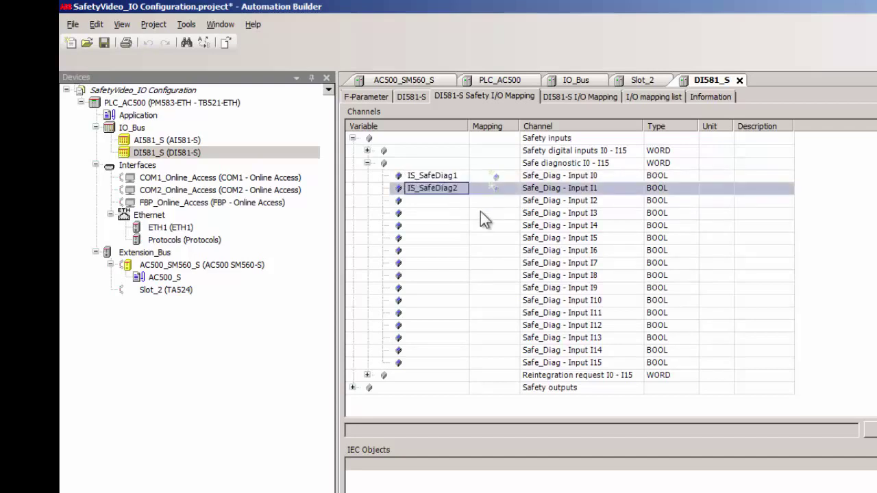
# - Name reintegration request inputs I0 and I1 IS_ReiReq1 and IS_ReiReq2
pyautogui.click(367, 164)
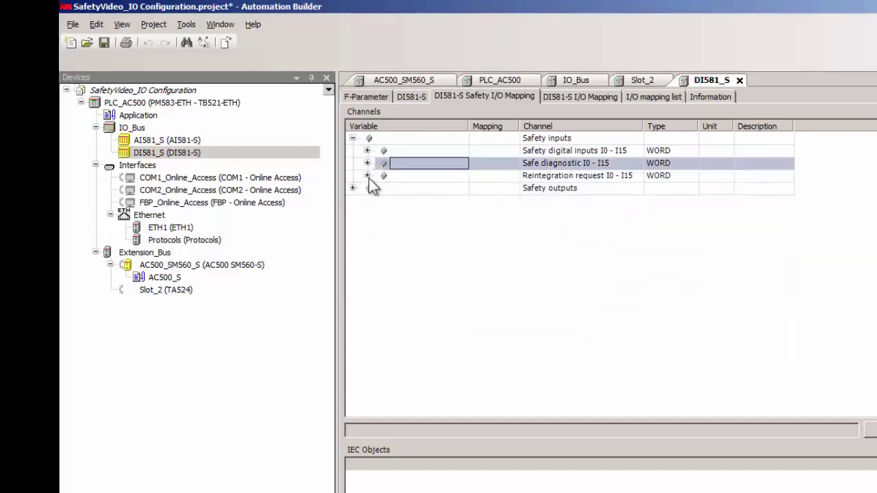
pyautogui.click(368, 175)
pyautogui.doubleClick(425, 189)
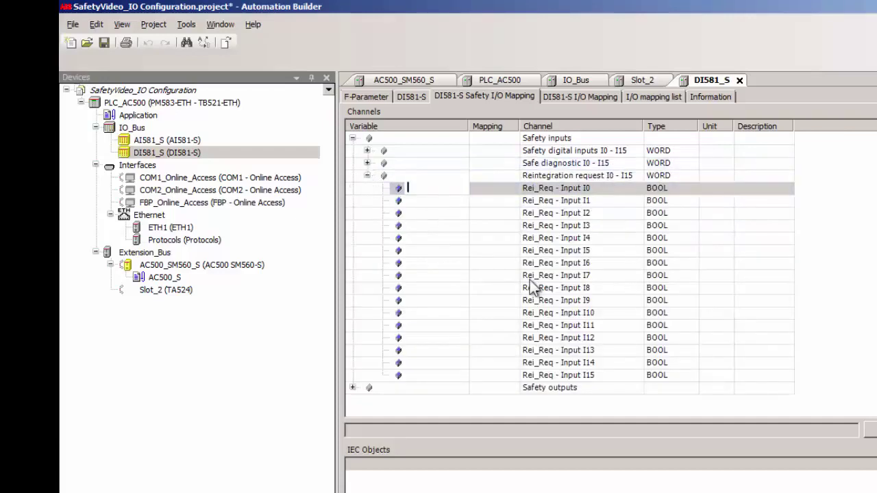
pyautogui.write('S_ReiR1eq1')
pyautogui.press('Return')
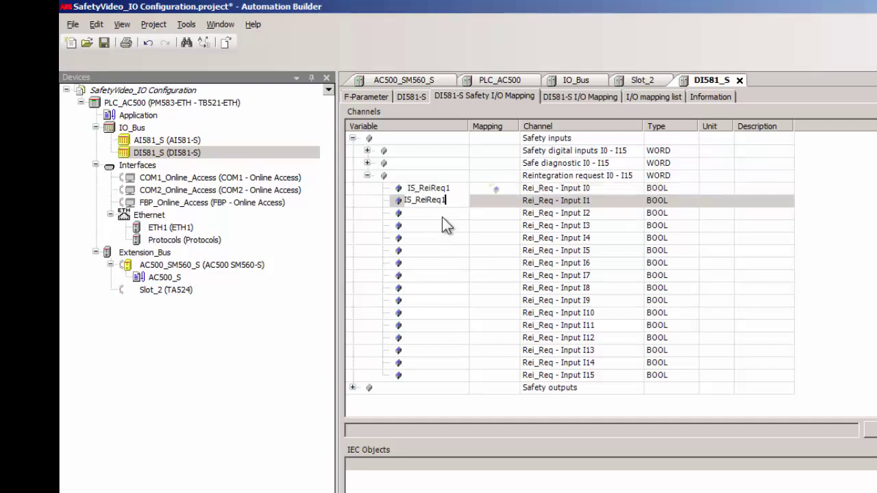
pyautogui.doubleClick(451, 199)
pyautogui.hotkey('ctrl', 'c')
pyautogui.click(451, 200)
pyautogui.press('BackSpace')
pyautogui.write('2')
pyautogui.press('Return')
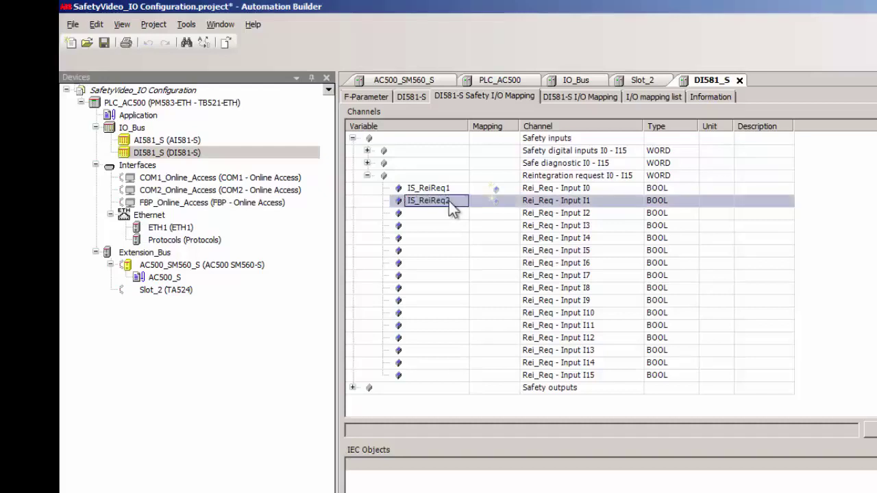
pyautogui.click(461, 252)
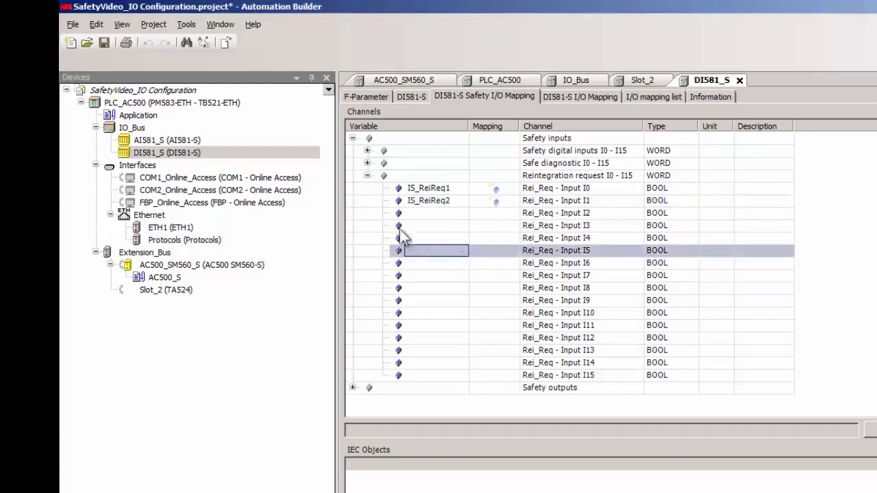
# - Name acknowledge-reintegration outputs I0 and I1 OS_AckRei1 and OS_AckRei2
pyautogui.click(368, 176)
pyautogui.click(352, 188)
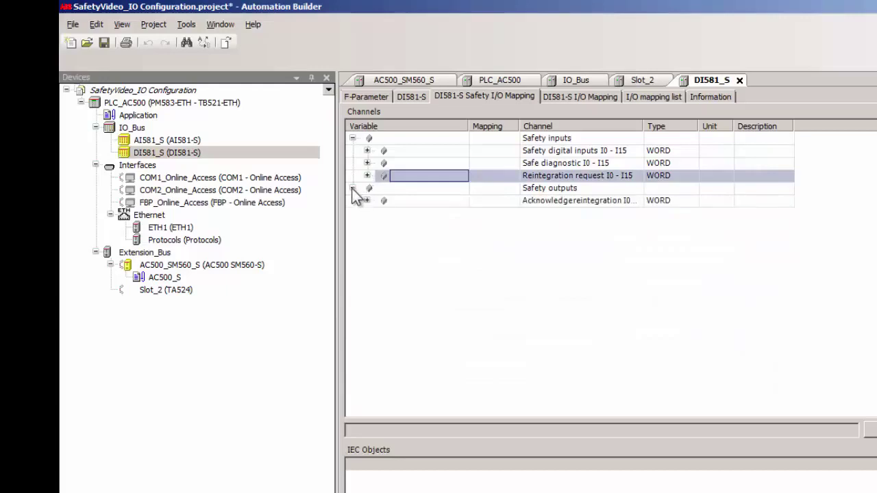
pyautogui.click(367, 200)
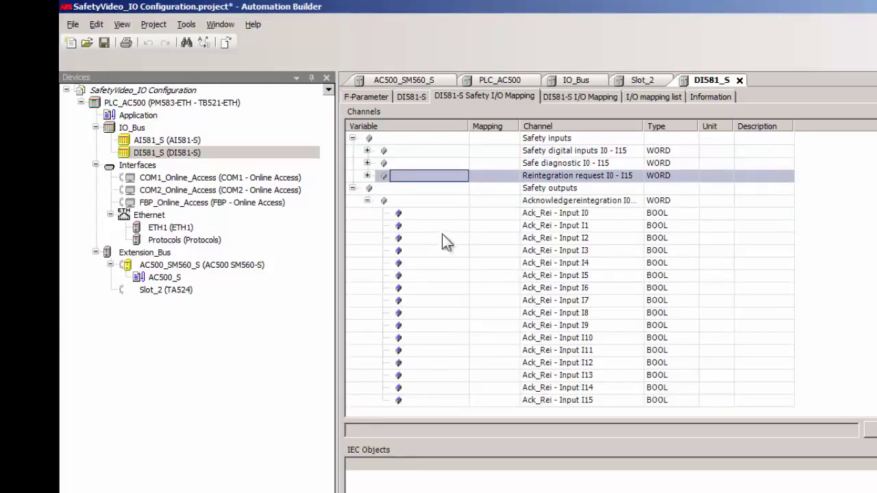
pyautogui.doubleClick(431, 215)
pyautogui.hotkey('ctrl', 'v')
pyautogui.press('Return')
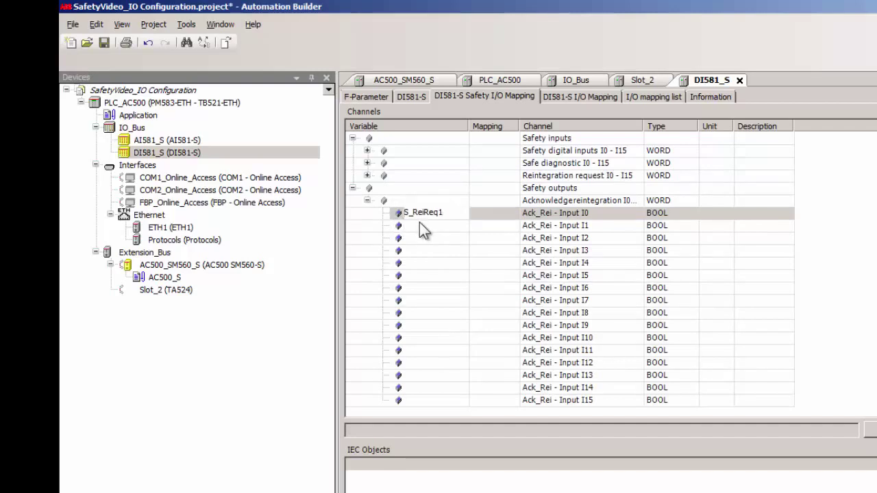
pyautogui.press('Right')
pyautogui.press('Right')
pyautogui.hotkey('shift', 'Right')
pyautogui.hotkey('shift', 'Right')
pyautogui.hotkey('shift', 'Right')
pyautogui.hotkey('shift', 'Right')
pyautogui.hotkey('shift', 'Right')
pyautogui.hotkey('shift', 'Right')
pyautogui.write('AckRei')
pyautogui.press('Return')
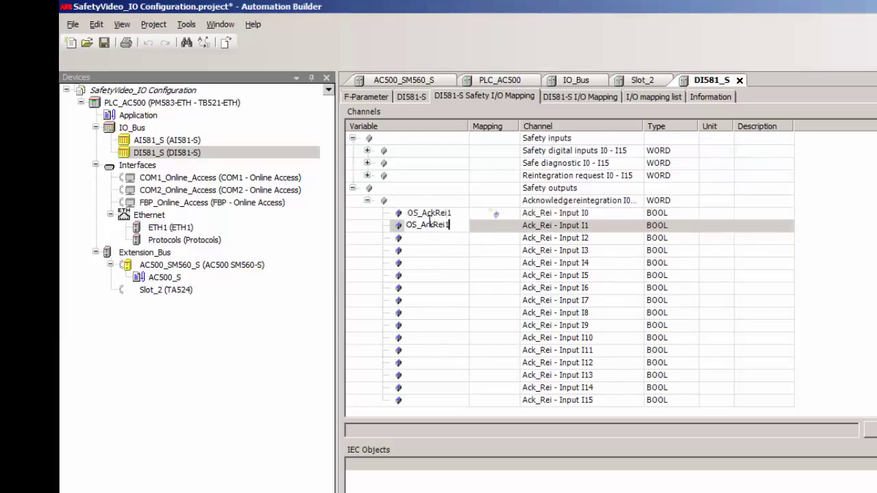
pyautogui.press('BackSpace')
pyautogui.write('2')
pyautogui.press('Return')
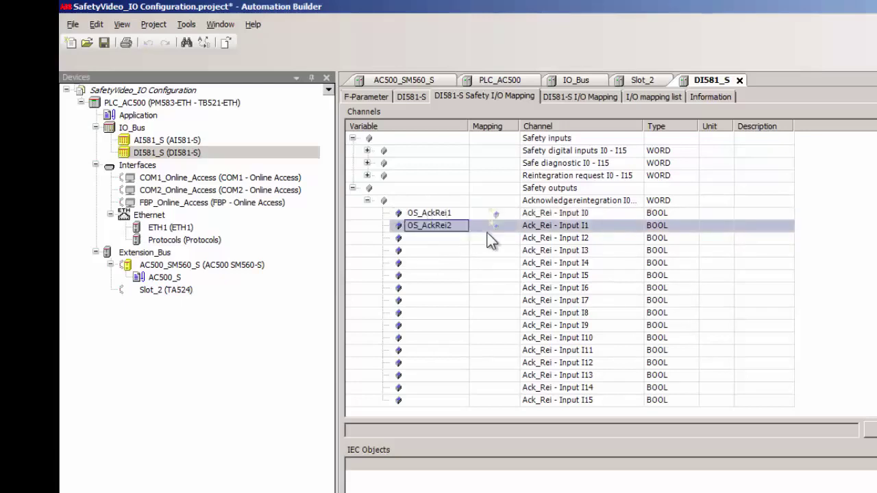
# - Expand the reintegration, safe diagnostic and safety digital input groups to review the named channels
pyautogui.doubleClick(429, 263)
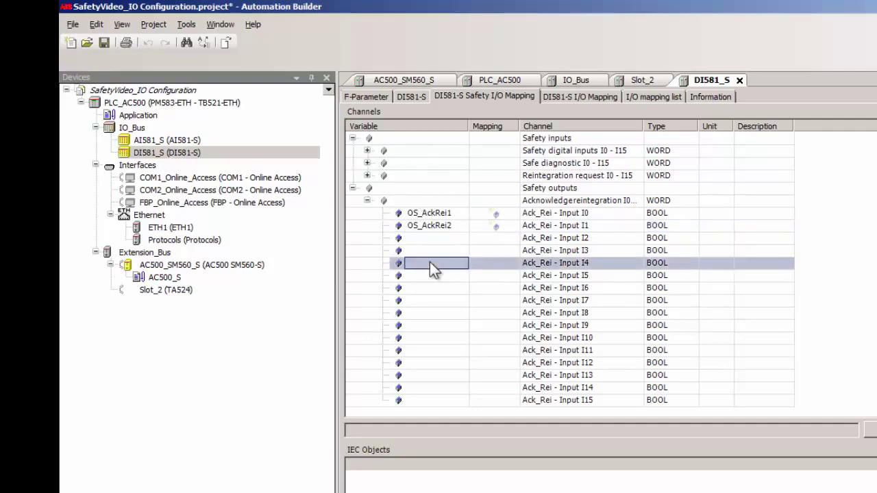
pyautogui.click(366, 175)
pyautogui.click(366, 163)
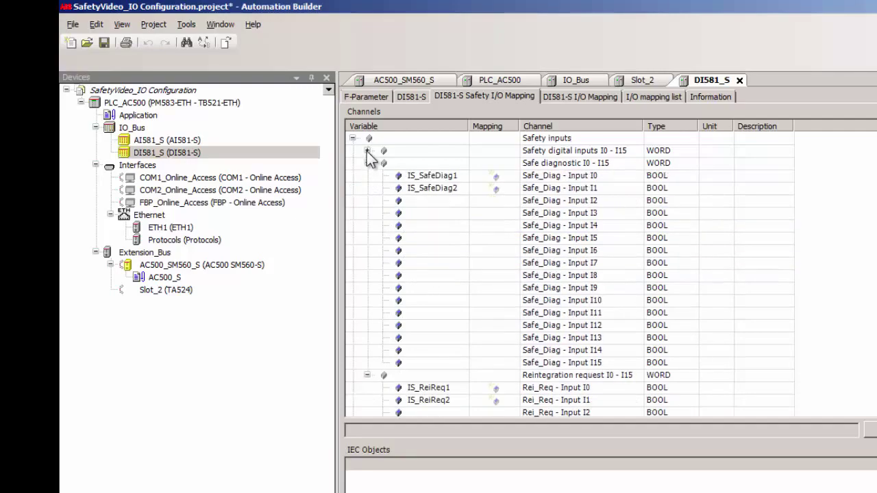
pyautogui.click(367, 151)
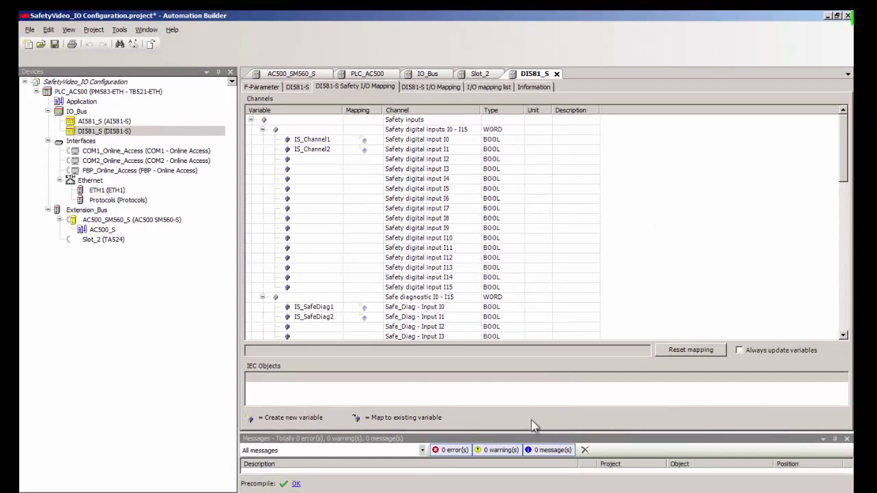
pyautogui.moveTo(534, 432); pyautogui.dragTo(574, 471)
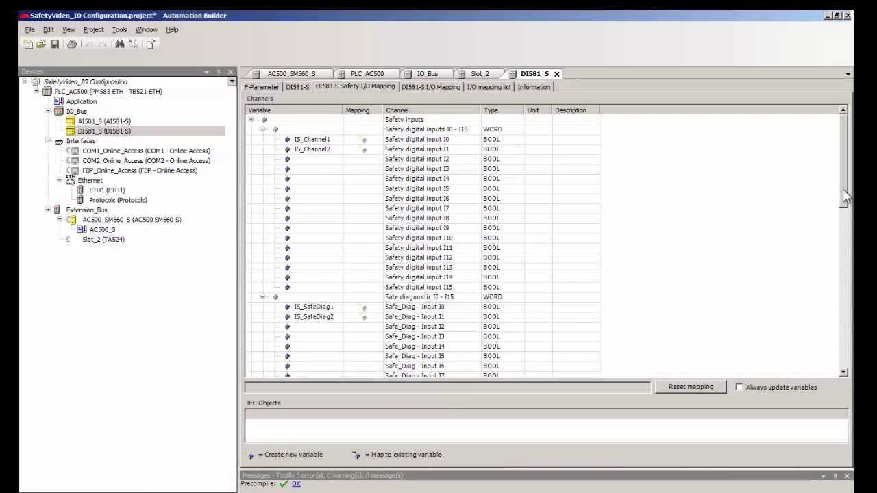
pyautogui.moveTo(844, 197)
pyautogui.mouseDown()
pyautogui.moveTo(851, 315)
pyautogui.moveTo(851, 199)
pyautogui.mouseUp()
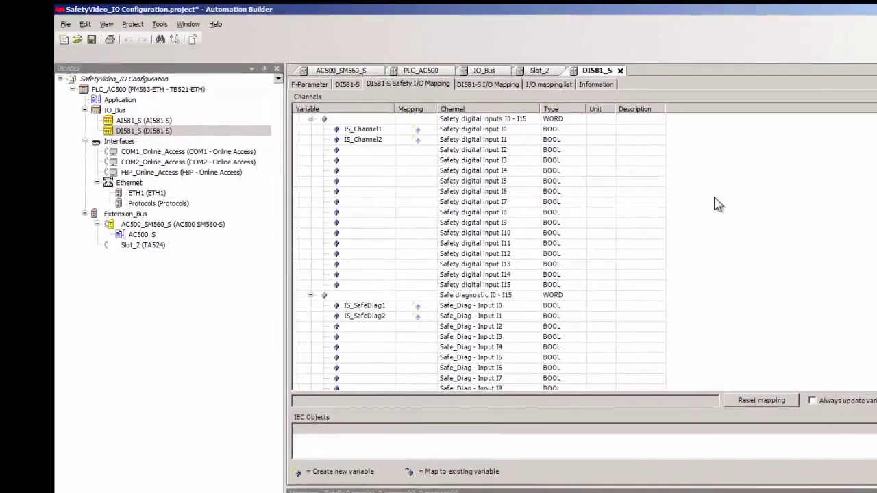
# - Expand every DI581_S I/O Mapping group, showing IS_Channel1/2 at %IX14.0–14.1 and IS_SafeDiag1/2 at %IX16.0–16.1
pyautogui.click(490, 84)
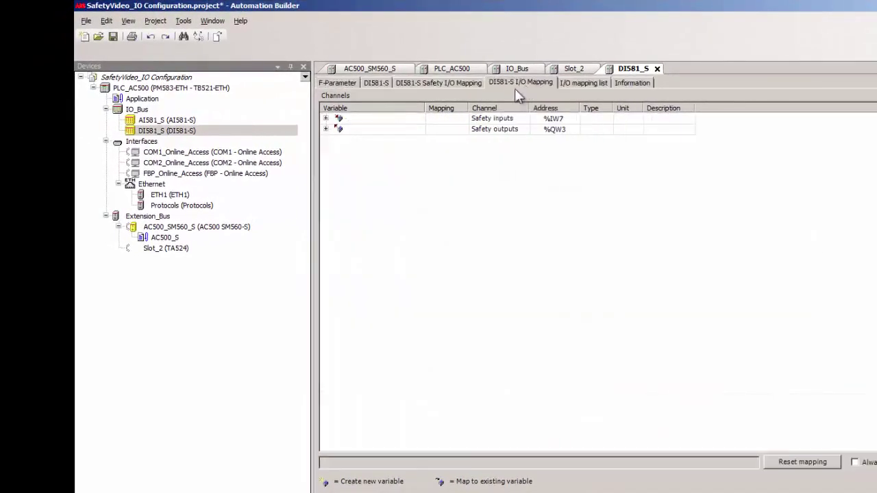
pyautogui.click(325, 119)
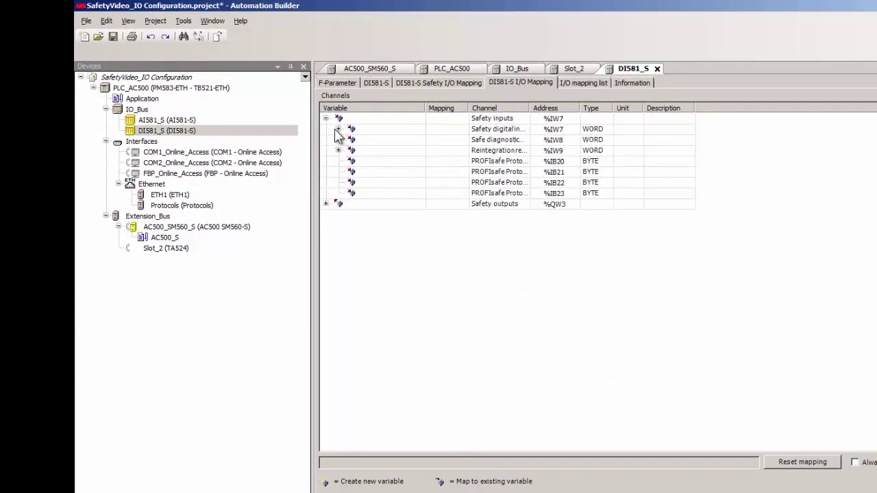
pyautogui.click(337, 130)
pyautogui.click(339, 311)
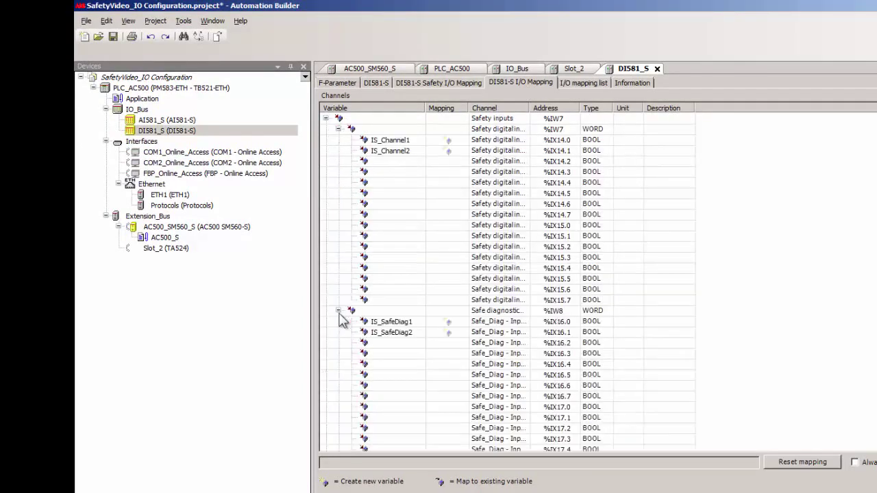
pyautogui.scroll(-3, 342, 320)
pyautogui.click(339, 385)
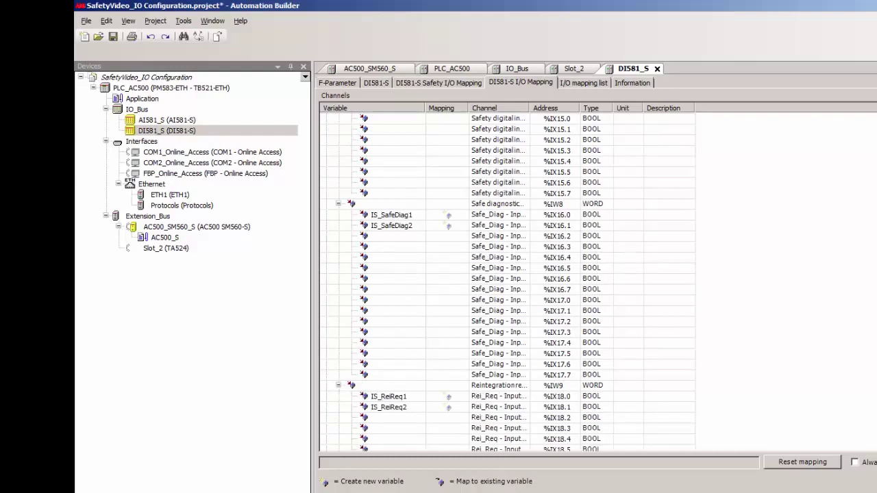
pyautogui.scroll(-7, 465, 396)
pyautogui.click(328, 446)
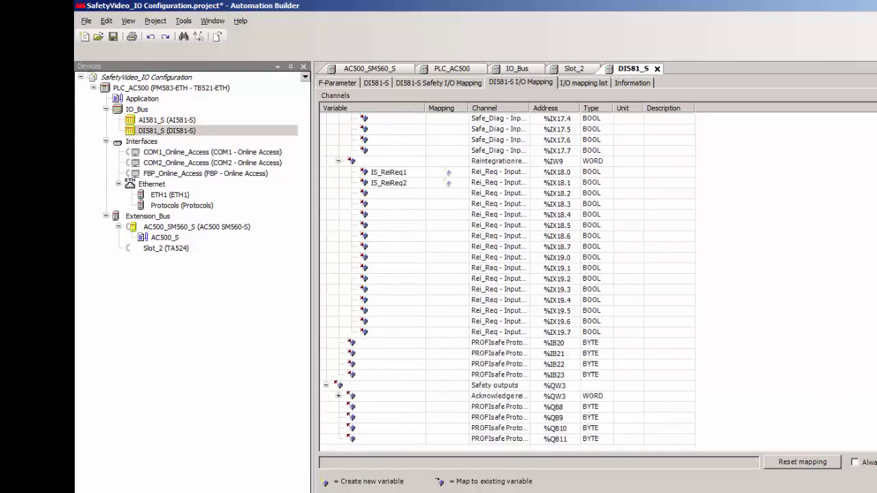
pyautogui.click(339, 396)
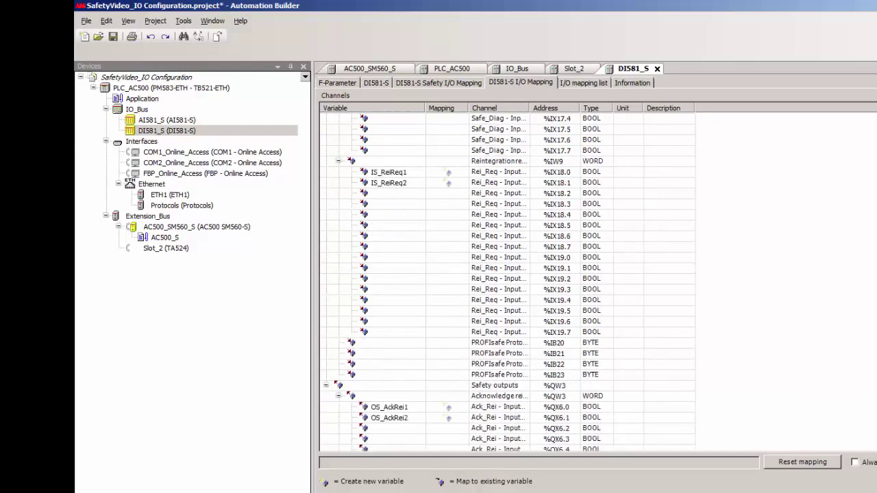
pyautogui.scroll(10, 461, 283)
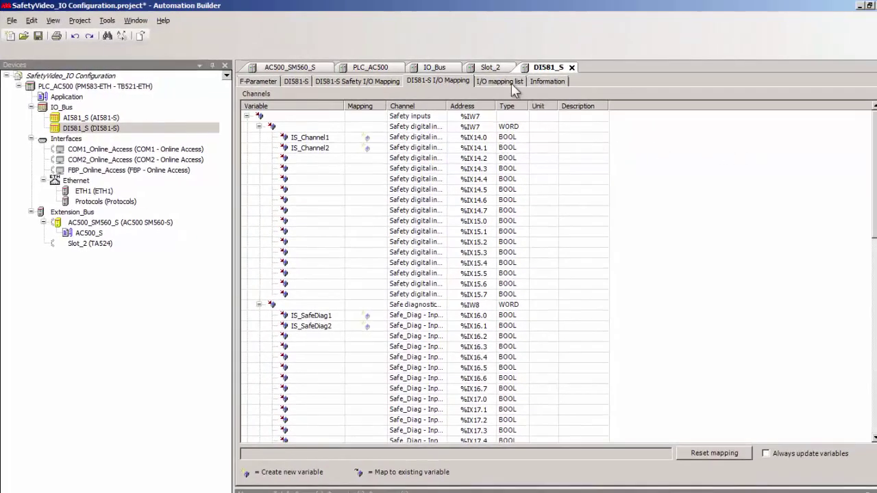
# - Filter the DI581_S I/O mapping list to Mapped, showing the eight named variables with terminals
pyautogui.click(511, 83)
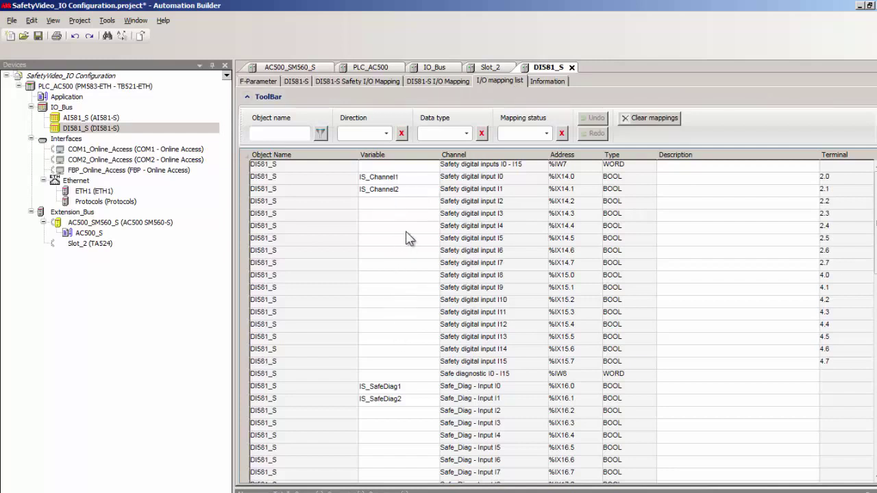
pyautogui.click(545, 134)
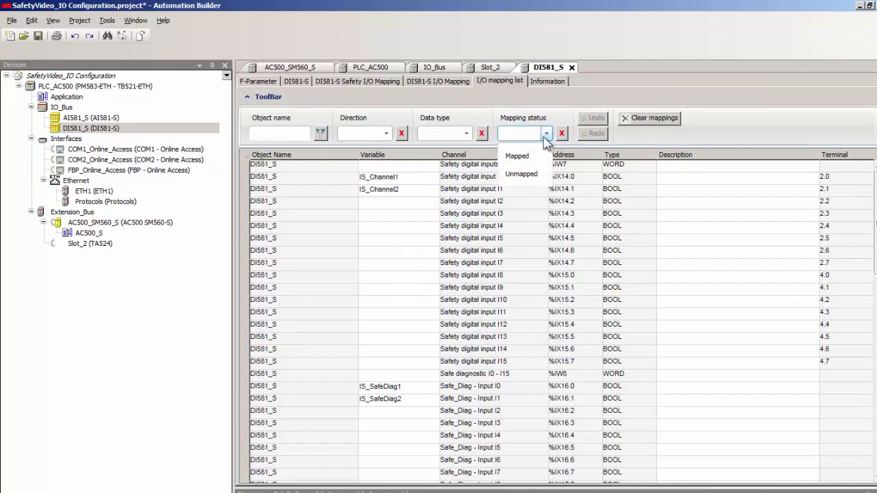
pyautogui.click(518, 157)
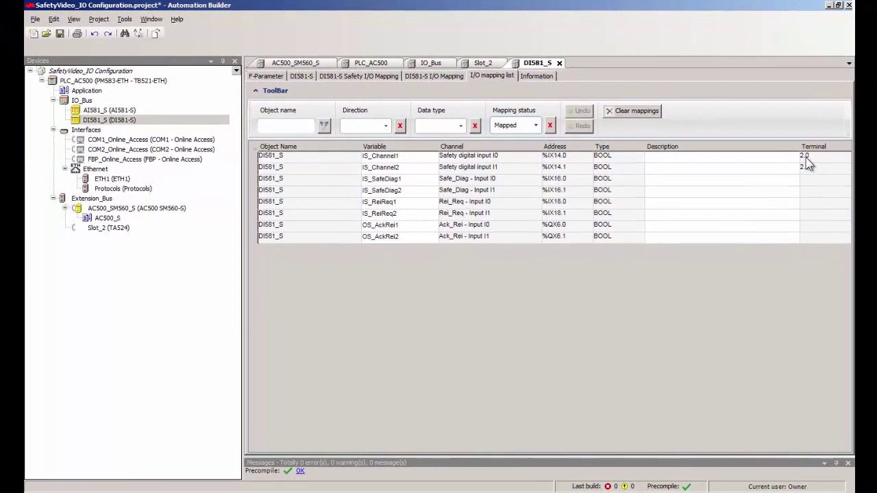
pyautogui.click(808, 169)
pyautogui.click(166, 279)
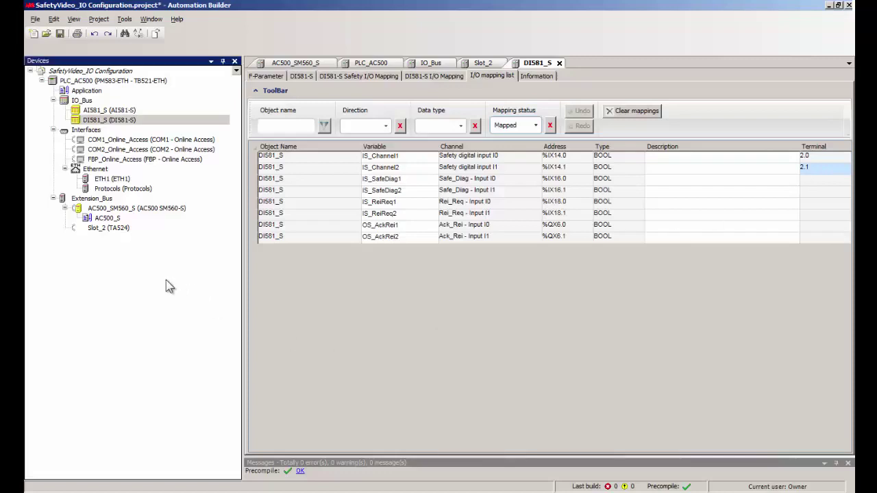
# - Open AC500_S in CoDeSys and view the PROFIsafe Vars_Input and Vars_Output global variable lists
pyautogui.doubleClick(108, 218)
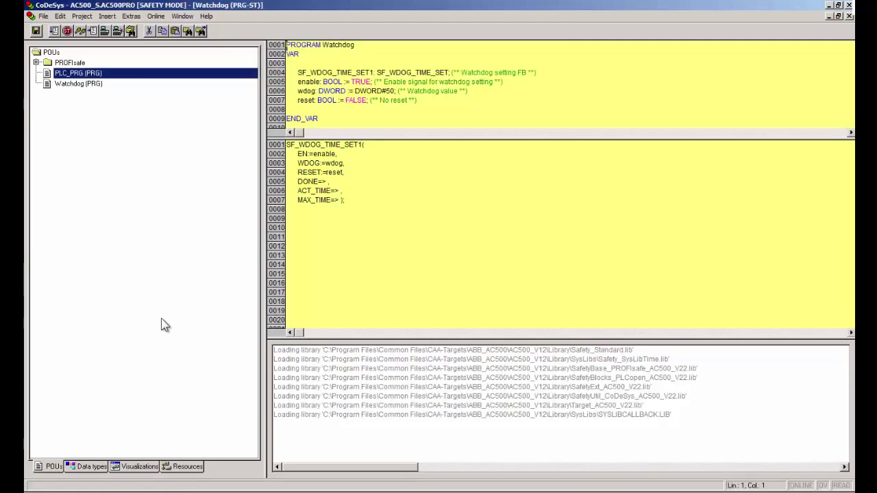
pyautogui.click(183, 467)
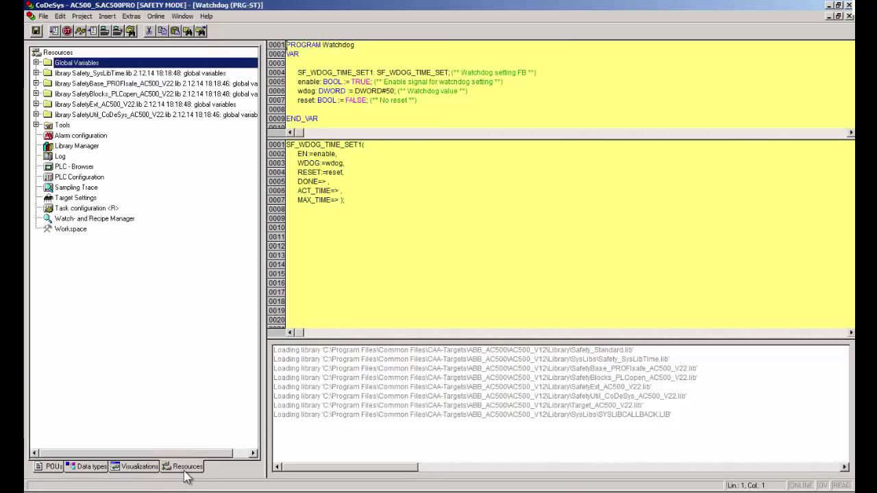
pyautogui.click(36, 63)
pyautogui.click(47, 72)
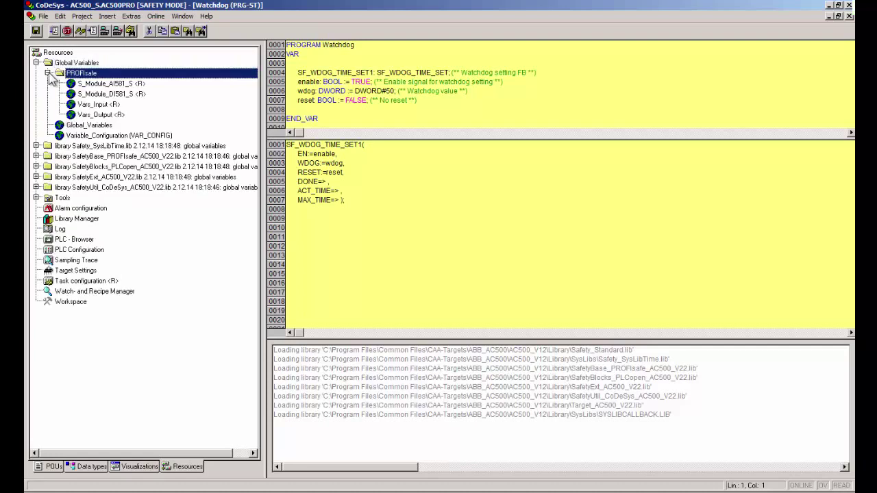
pyautogui.doubleClick(96, 106)
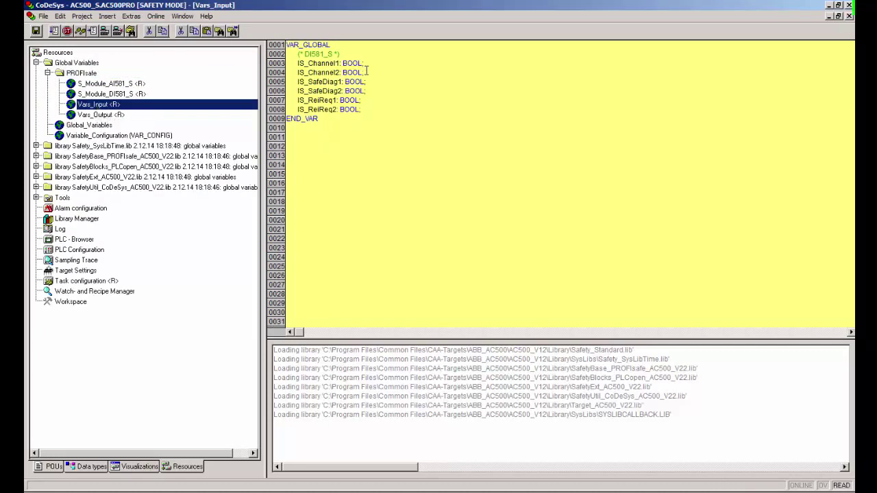
pyautogui.click(115, 116)
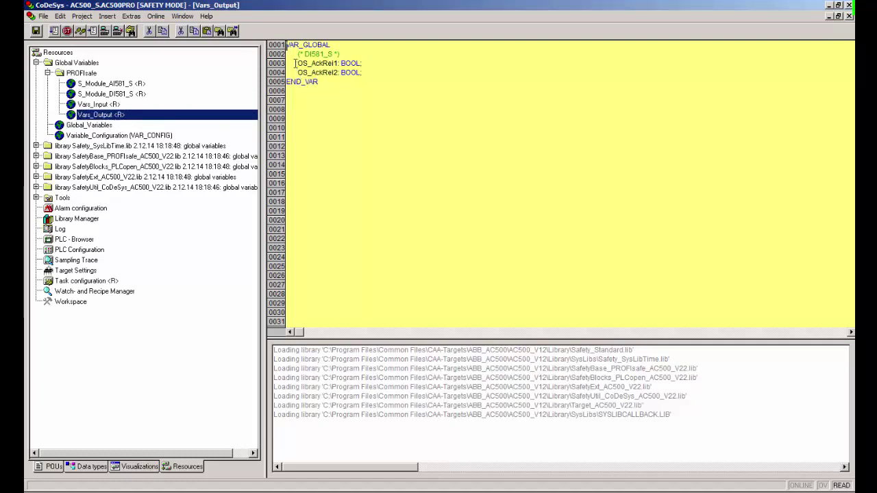